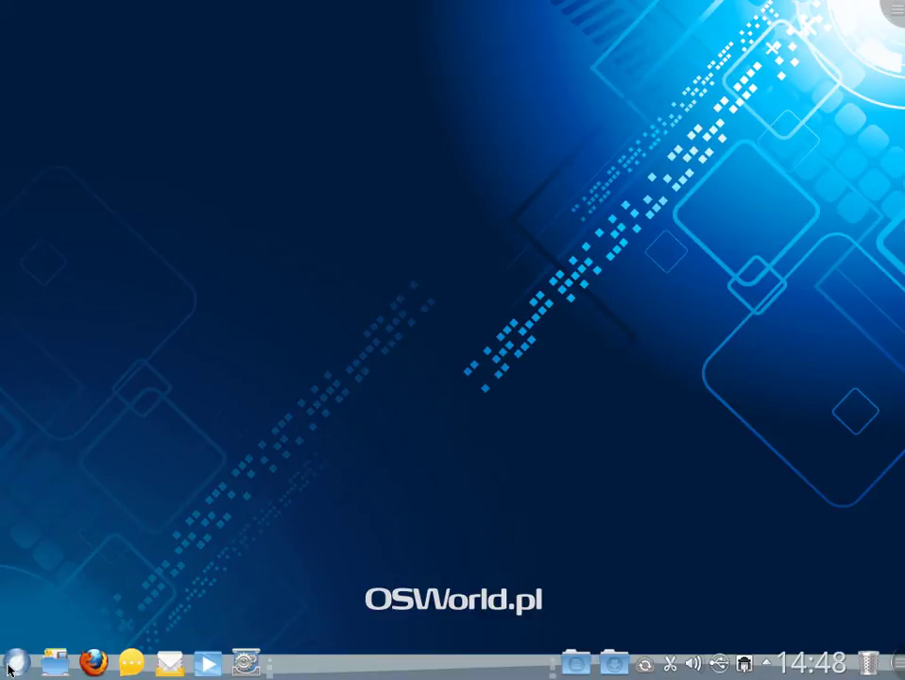
- Open the desktop system settings and scroll to the Administracja systemu section
{"action": "left_click", "coordinate": [238, 663]}
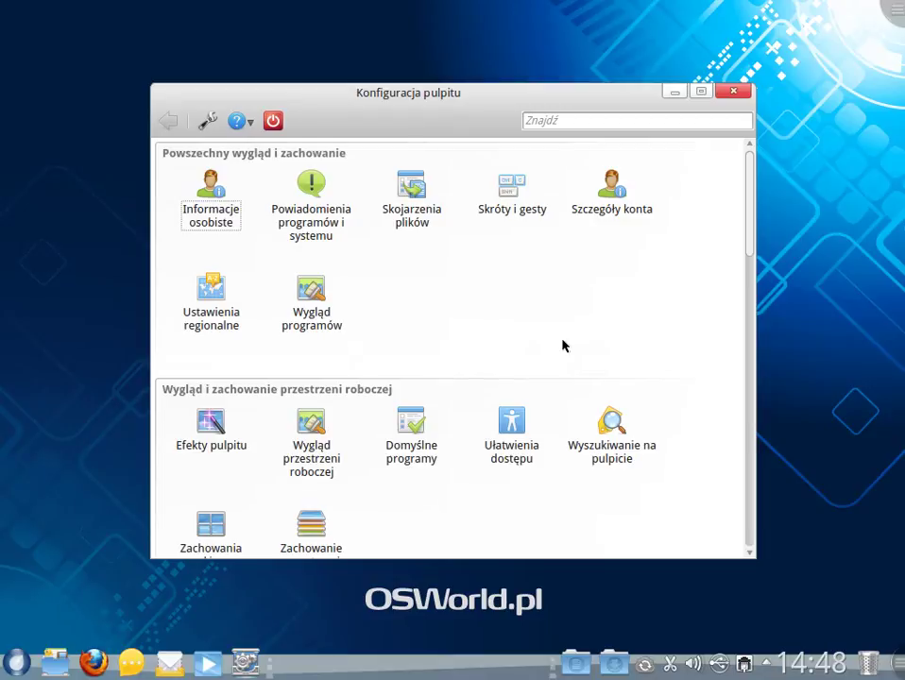
{"action": "scroll", "coordinate": [563, 346], "scroll_direction": "down", "scroll_amount": 10}
{"action": "scroll", "coordinate": [564, 345], "scroll_direction": "down", "scroll_amount": 3}
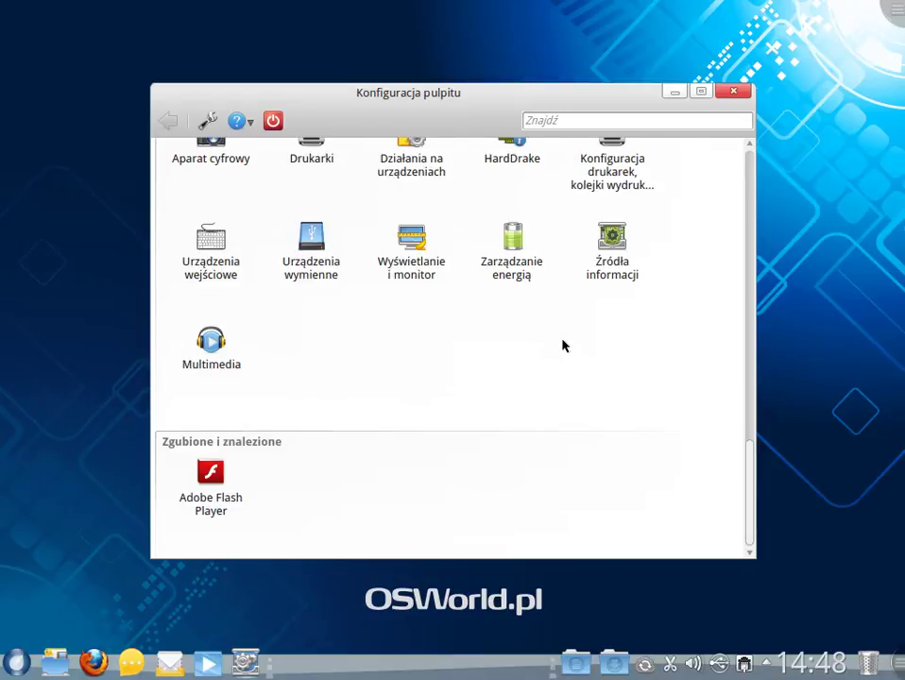
{"action": "scroll", "coordinate": [564, 346], "scroll_direction": "up", "scroll_amount": 3}
{"action": "scroll", "coordinate": [563, 346], "scroll_direction": "down", "scroll_amount": 3}
{"action": "scroll", "coordinate": [563, 346], "scroll_direction": "up", "scroll_amount": 3}
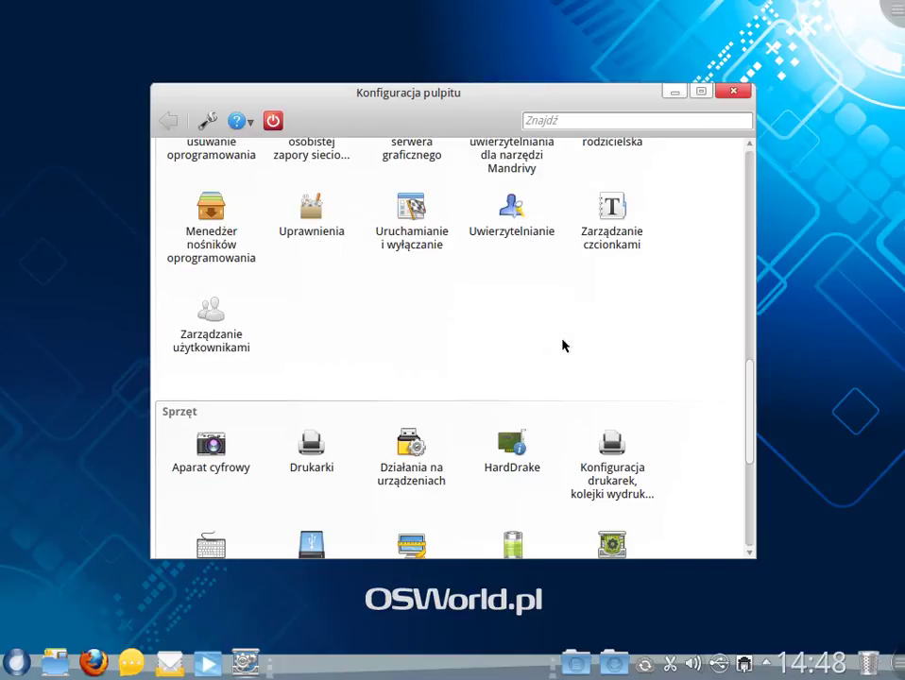
{"action": "scroll", "coordinate": [563, 345], "scroll_direction": "up", "scroll_amount": 3}
{"action": "scroll", "coordinate": [563, 346], "scroll_direction": "up", "scroll_amount": 3}
{"action": "scroll", "coordinate": [563, 346], "scroll_direction": "down", "scroll_amount": 5}
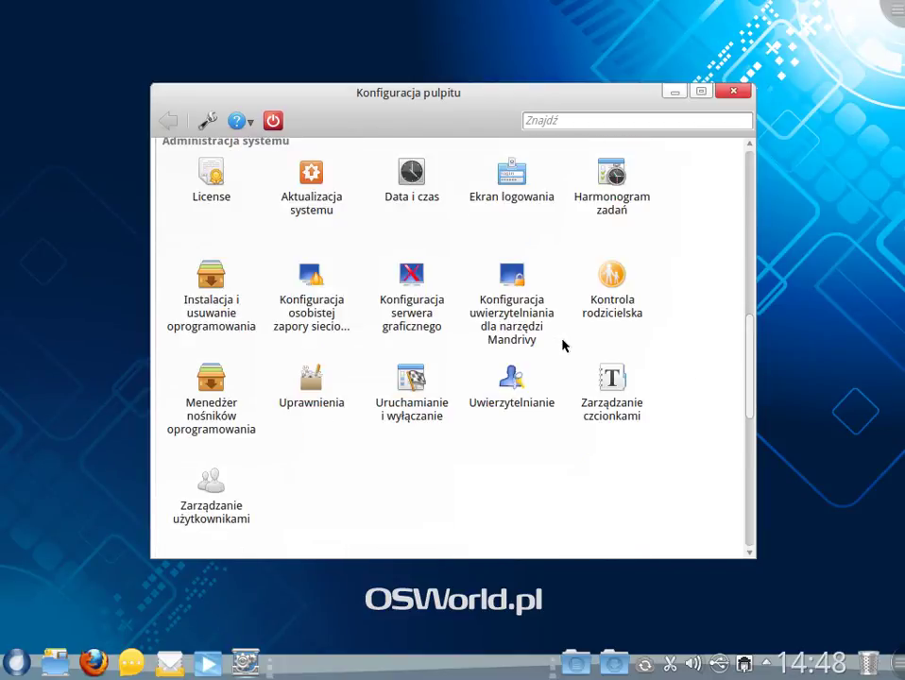
- Open Instalacja i usuwanie oprogramowania and authenticate with the root password
{"action": "left_click", "coordinate": [212, 286]}
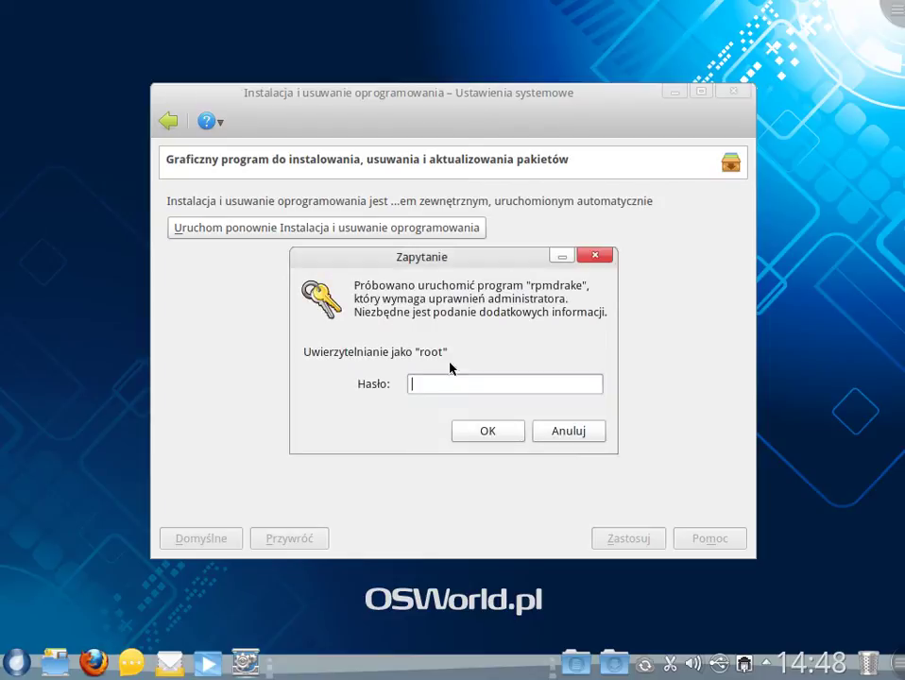
{"action": "type", "text": "root"}
{"action": "key", "text": "Return"}
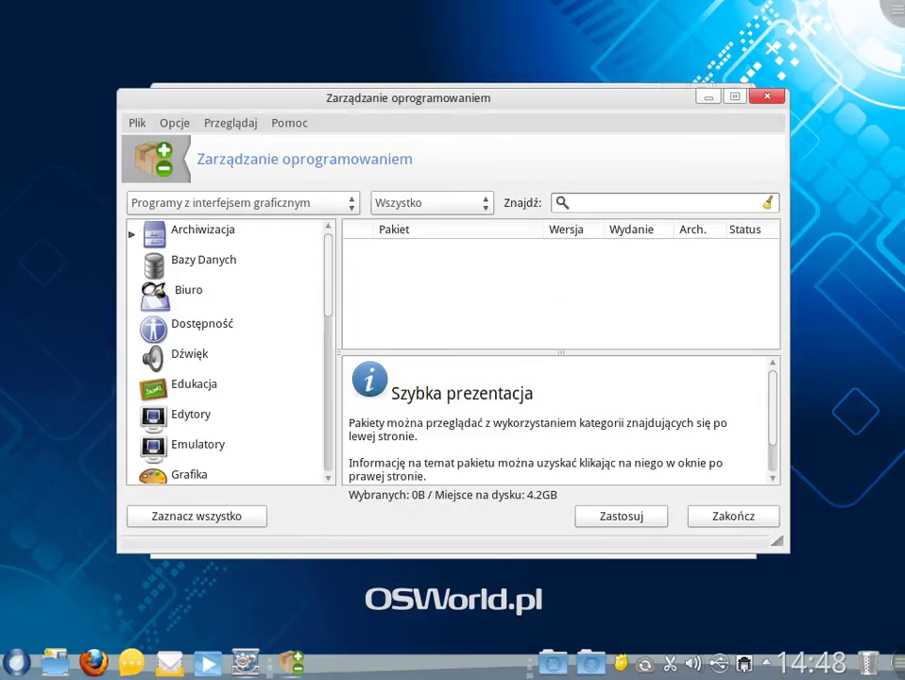
- Search for gajim, mark it with its required dependencies, and confirm installing all 10 packages
{"action": "type", "text": "gajim"}
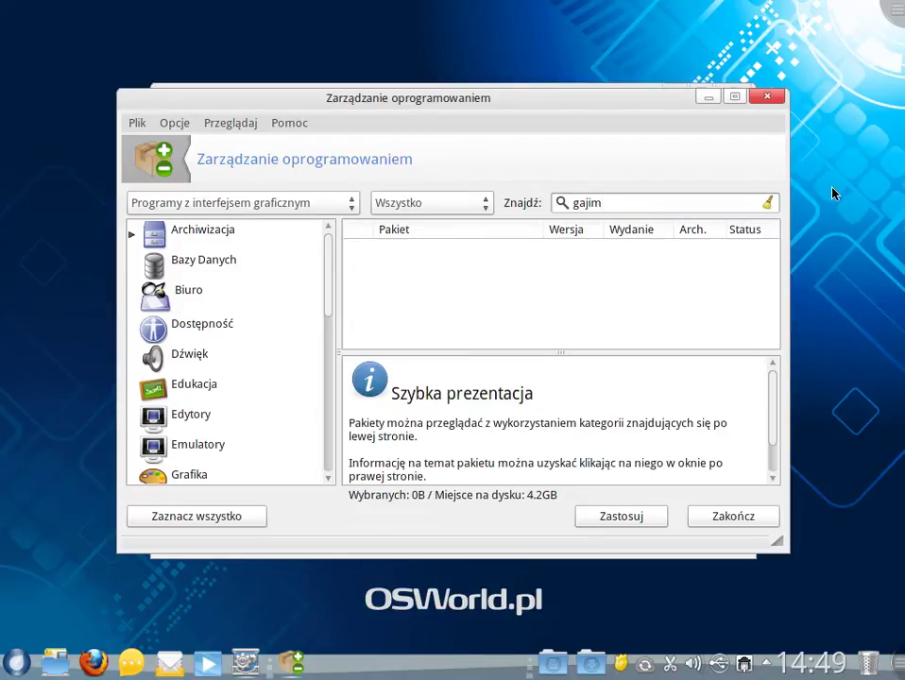
{"action": "key", "text": "Return"}
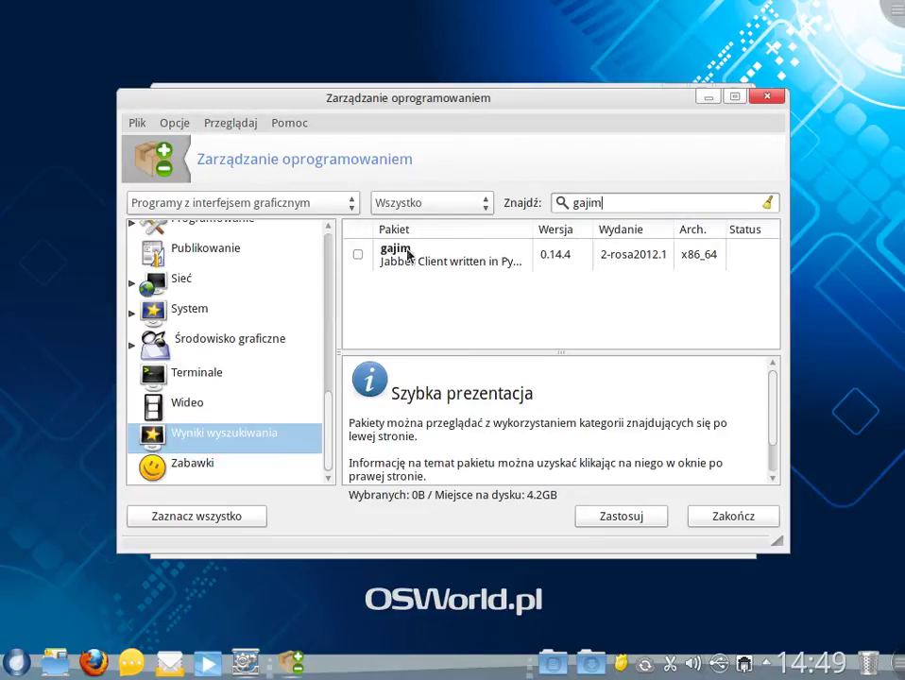
{"action": "left_click", "coordinate": [358, 254]}
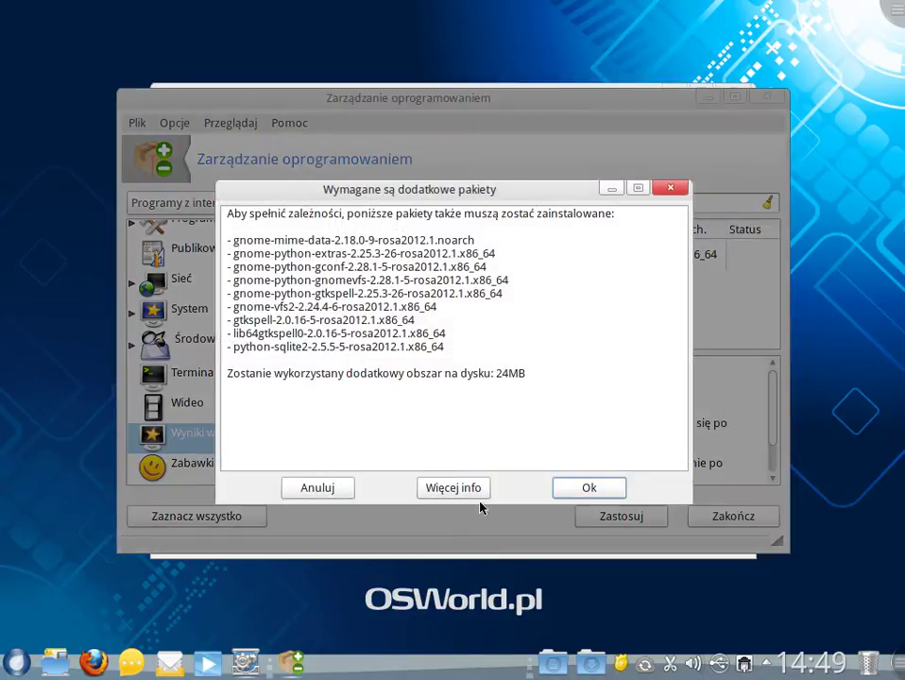
{"action": "left_click", "coordinate": [569, 487]}
{"action": "left_click", "coordinate": [648, 525]}
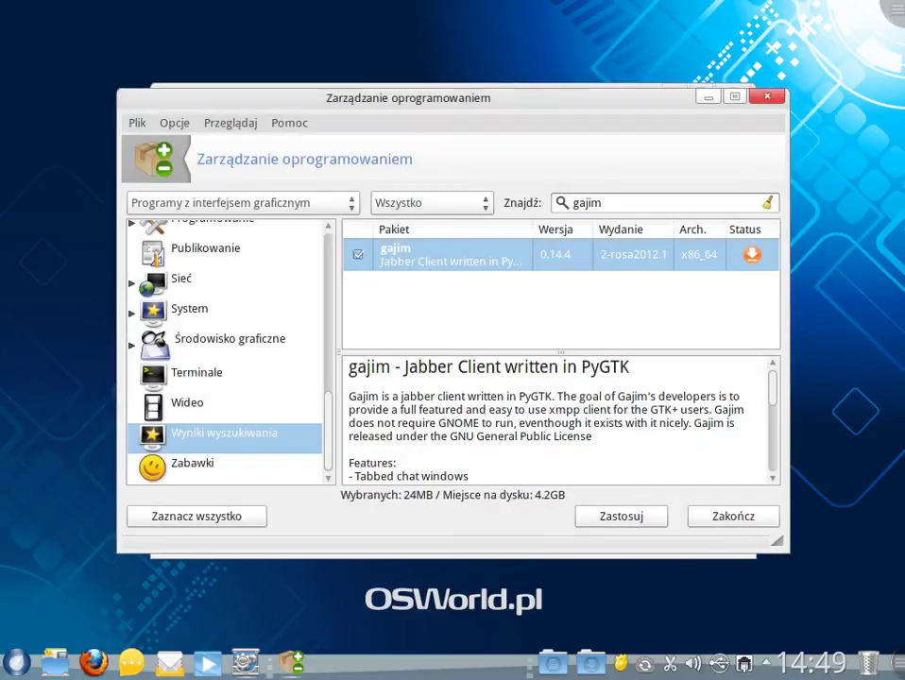
{"action": "left_click", "coordinate": [614, 518]}
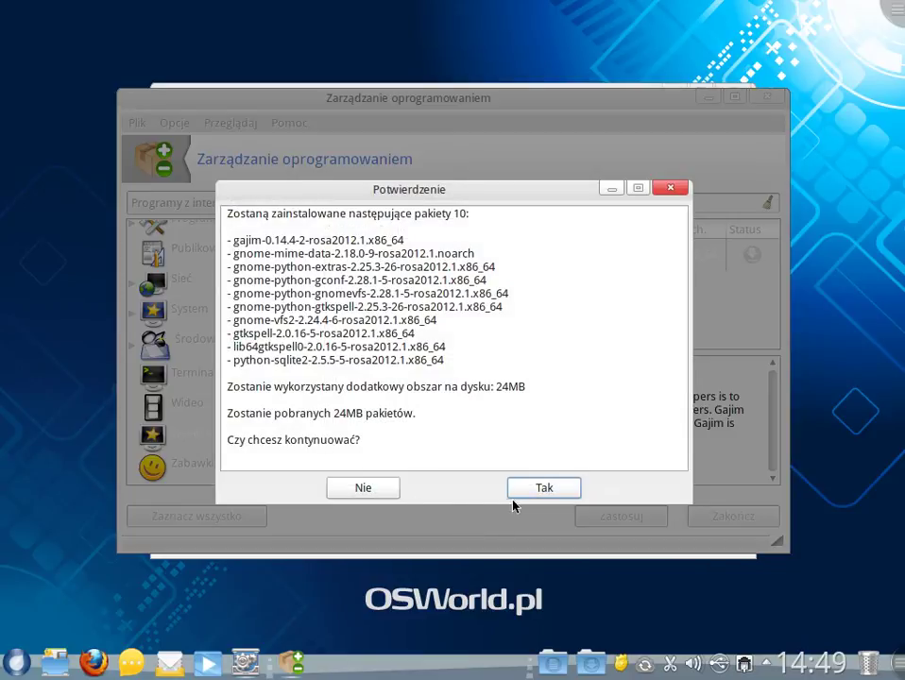
{"action": "left_click", "coordinate": [536, 497]}
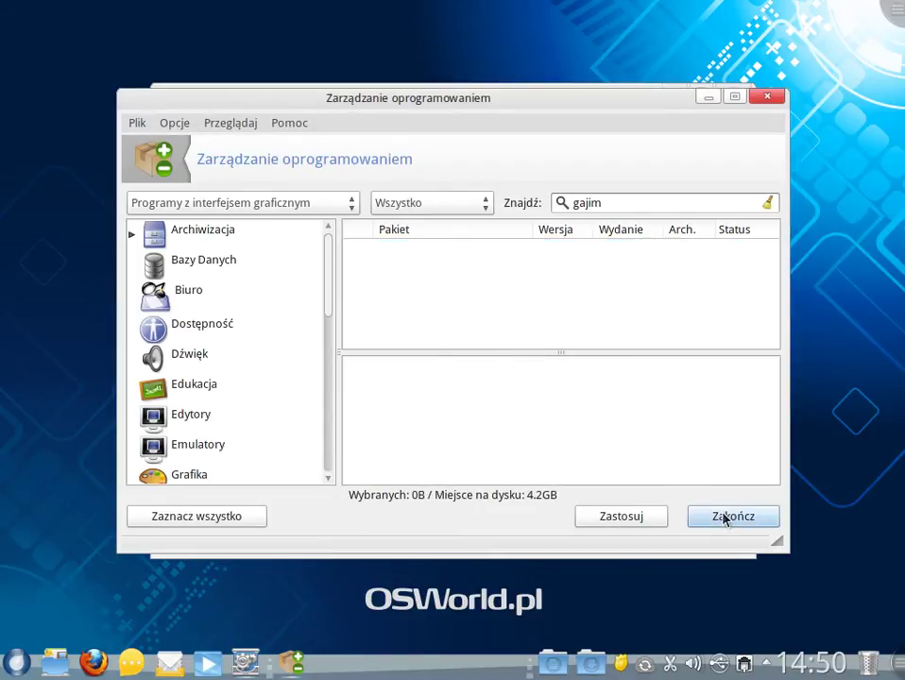
- Quit the software manager once the gajim installation completes
{"action": "left_click", "coordinate": [725, 518]}
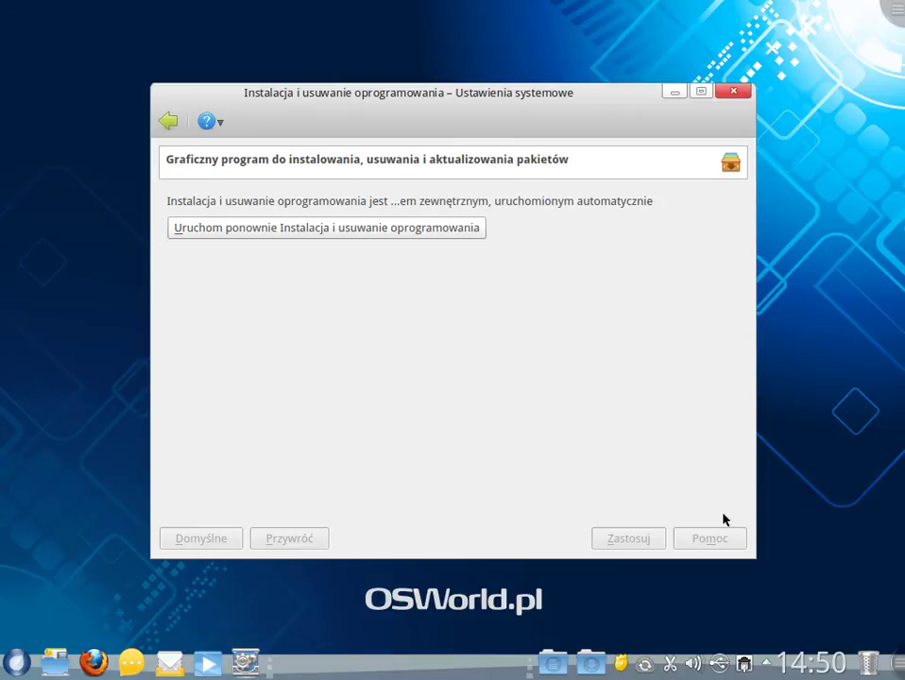
- Close the Instalacja i usuwanie oprogramowania settings window and the Zarządzanie oprogramowaniem window
{"action": "left_click", "coordinate": [739, 98]}
{"action": "left_click", "coordinate": [742, 96]}
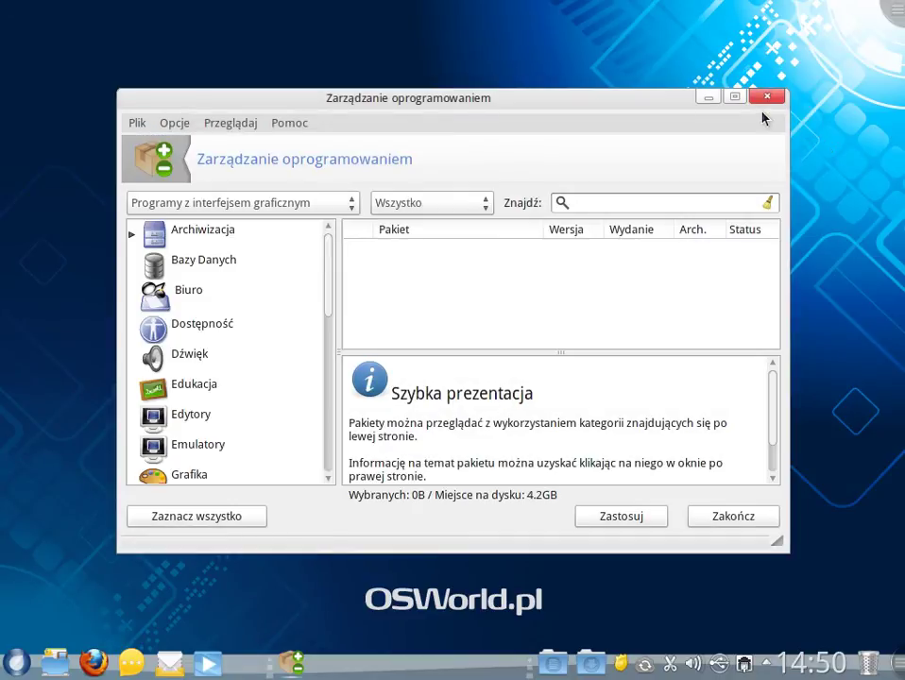
{"action": "left_click", "coordinate": [766, 98]}
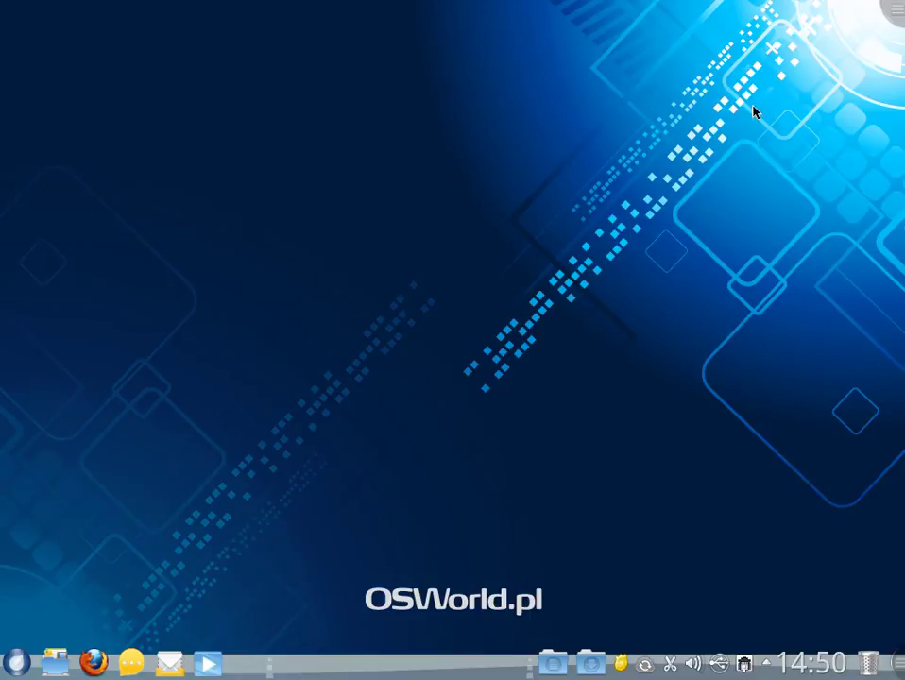
- View 1024x768_osworld.png from Recent Documents in Gwenview, close it, and show the Applications list
{"action": "left_click", "coordinate": [19, 661]}
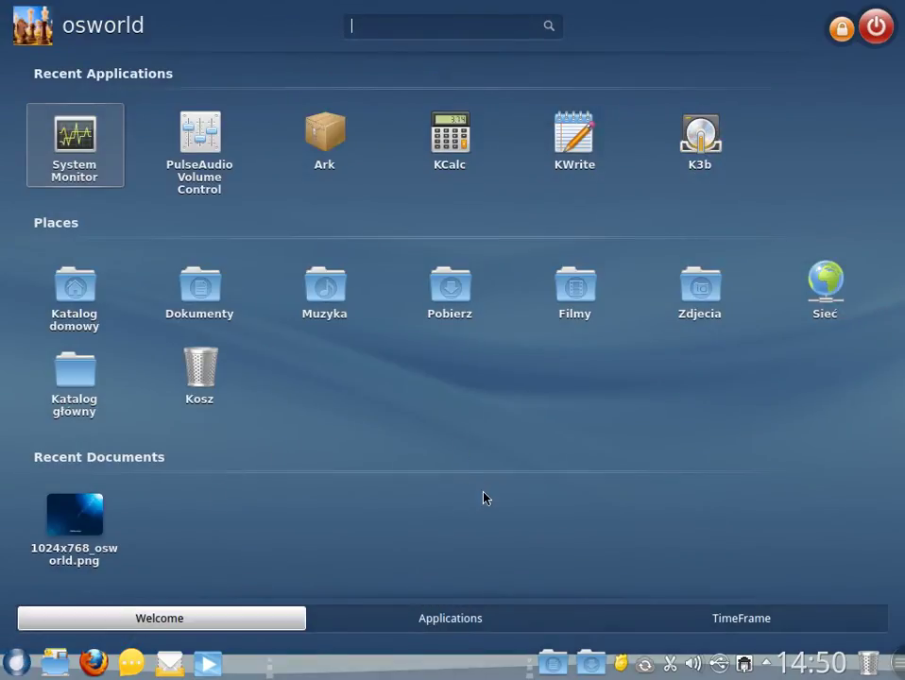
{"action": "left_click", "coordinate": [76, 527]}
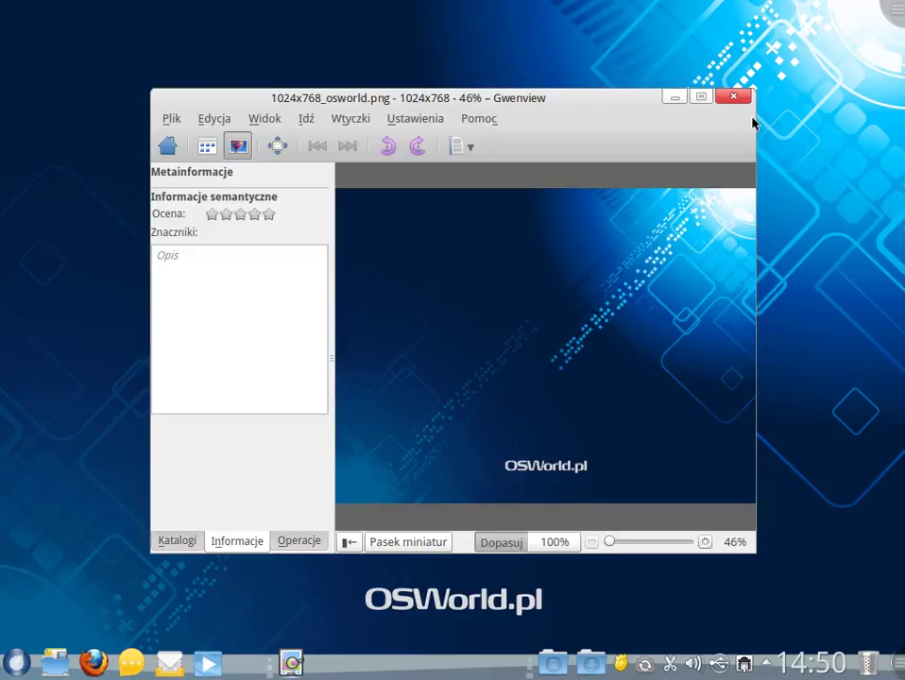
{"action": "left_click", "coordinate": [742, 100]}
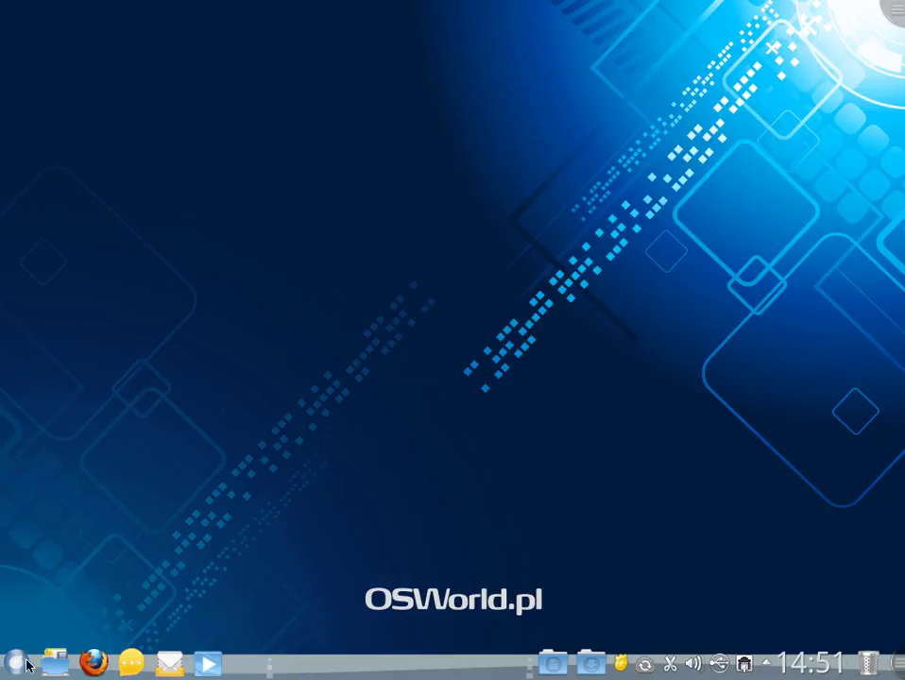
{"action": "left_click", "coordinate": [16, 663]}
{"action": "left_click", "coordinate": [401, 620]}
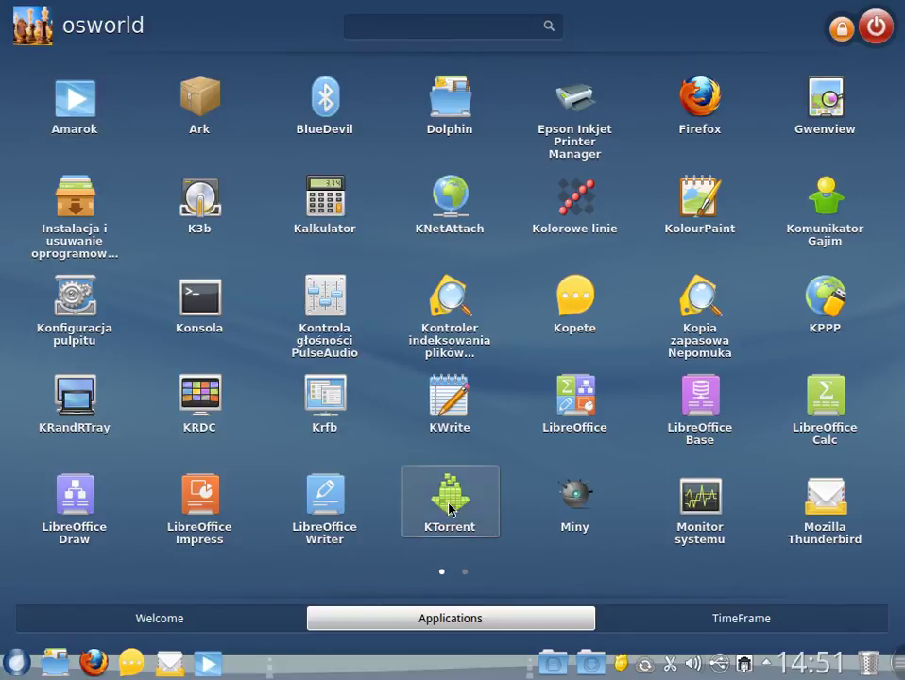
- Move KTorrent beside KolourPaint, add Komunikator Gajim to the Firefox group, and browse both application pages
{"action": "left_click_drag", "start_coordinate": [449, 509], "coordinate": [693, 116]}
{"action": "left_click_drag", "start_coordinate": [822, 220], "coordinate": [710, 104]}
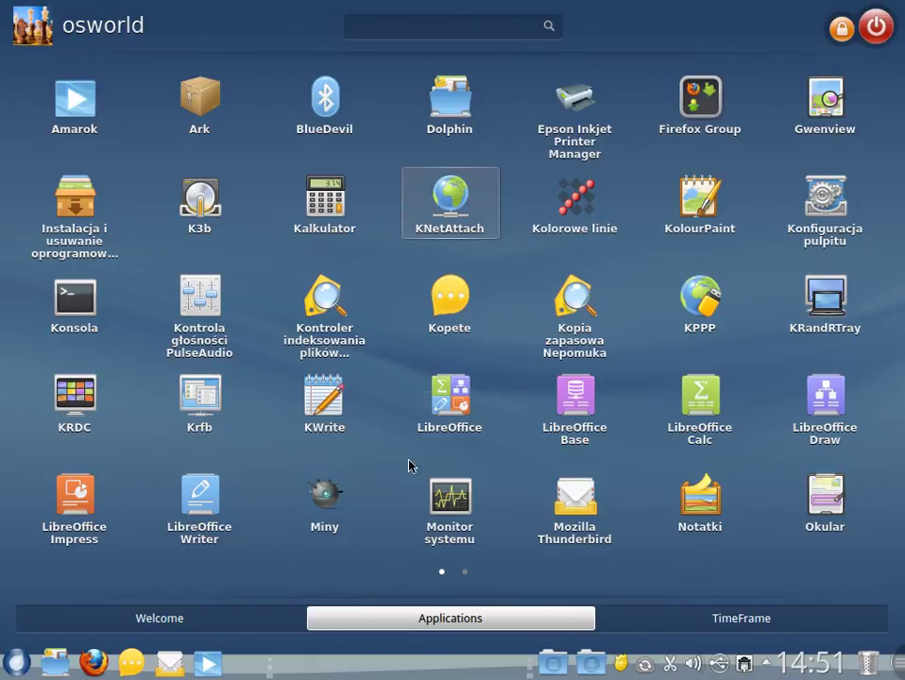
{"action": "left_click", "coordinate": [466, 574]}
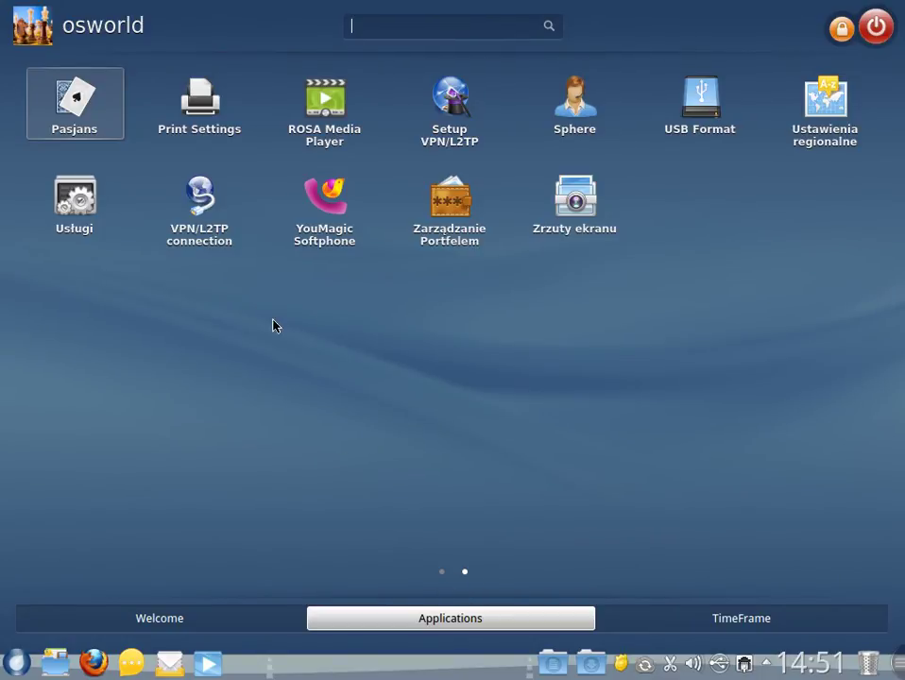
{"action": "left_click_drag", "start_coordinate": [234, 208], "coordinate": [703, 109]}
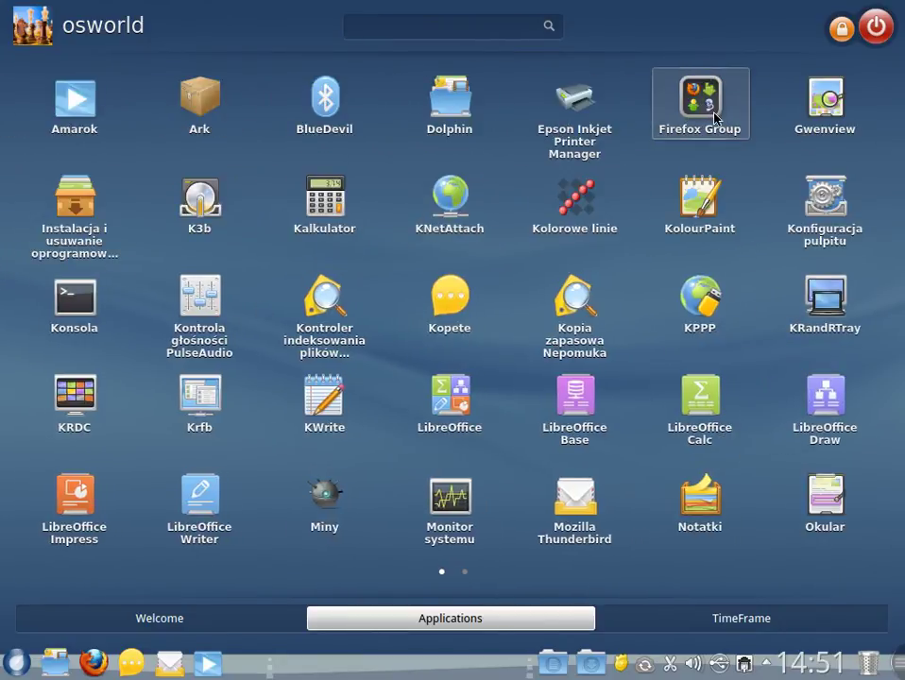
- Rename the Firefox Group to 'Internet' and reopen it to confirm its four applications
{"action": "left_click", "coordinate": [716, 124]}
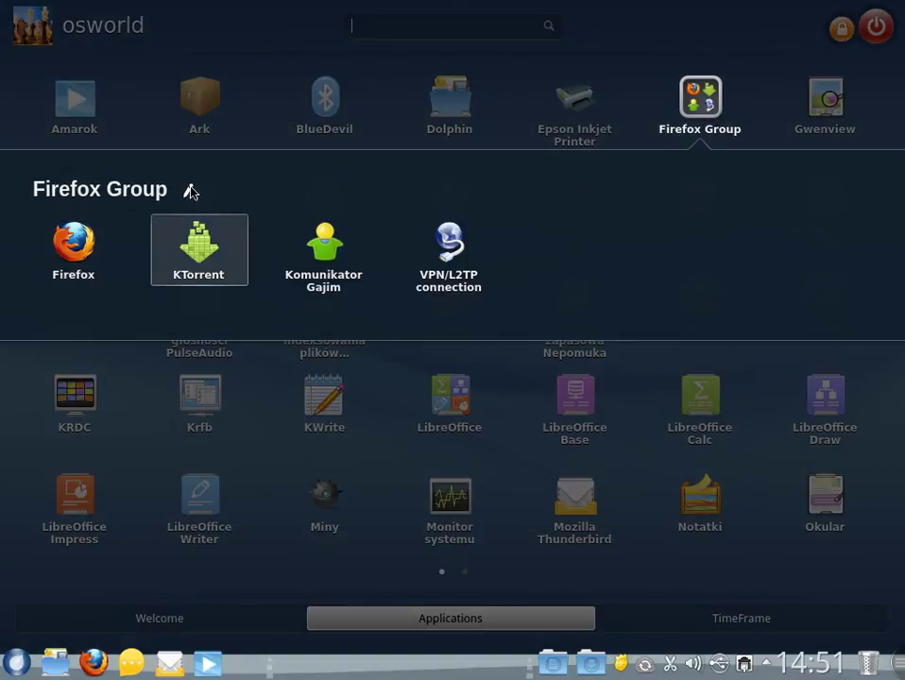
{"action": "key", "text": "BackSpace"}
{"action": "key", "text": "BackSpace"}
{"action": "key", "text": "BackSpace"}
{"action": "key", "text": "BackSpace"}
{"action": "key", "text": "BackSpace"}
{"action": "key", "text": "BackSpace"}
{"action": "key", "text": "BackSpace"}
{"action": "key", "text": "BackSpace"}
{"action": "key", "text": "BackSpace"}
{"action": "key", "text": "BackSpace"}
{"action": "key", "text": "BackSpace"}
{"action": "key", "text": "BackSpace"}
{"action": "key", "text": "BackSpace"}
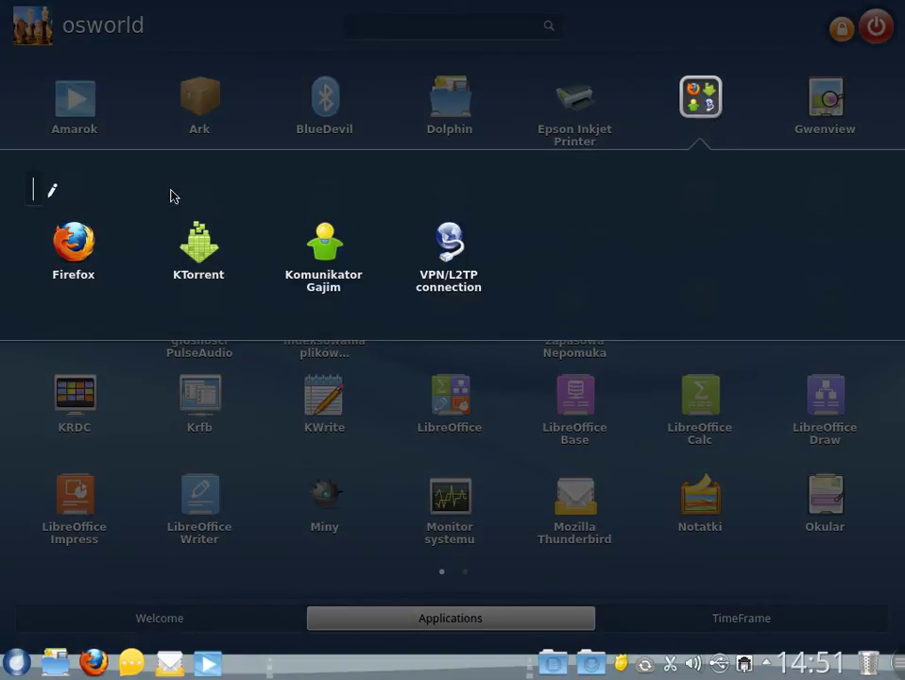
{"action": "type", "text": "Interne"}
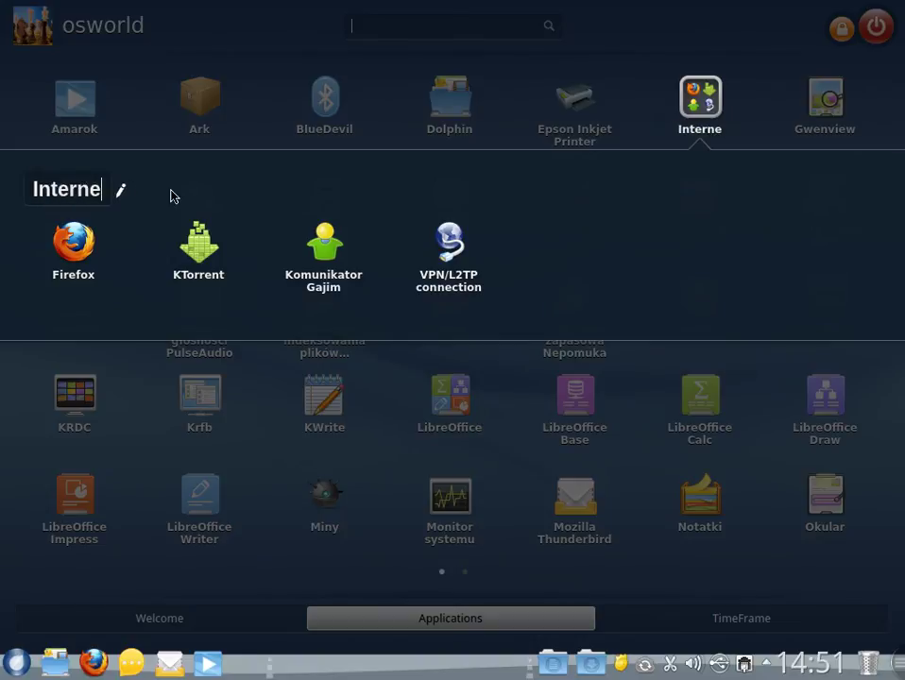
{"action": "type", "text": "t"}
{"action": "key", "text": "Return"}
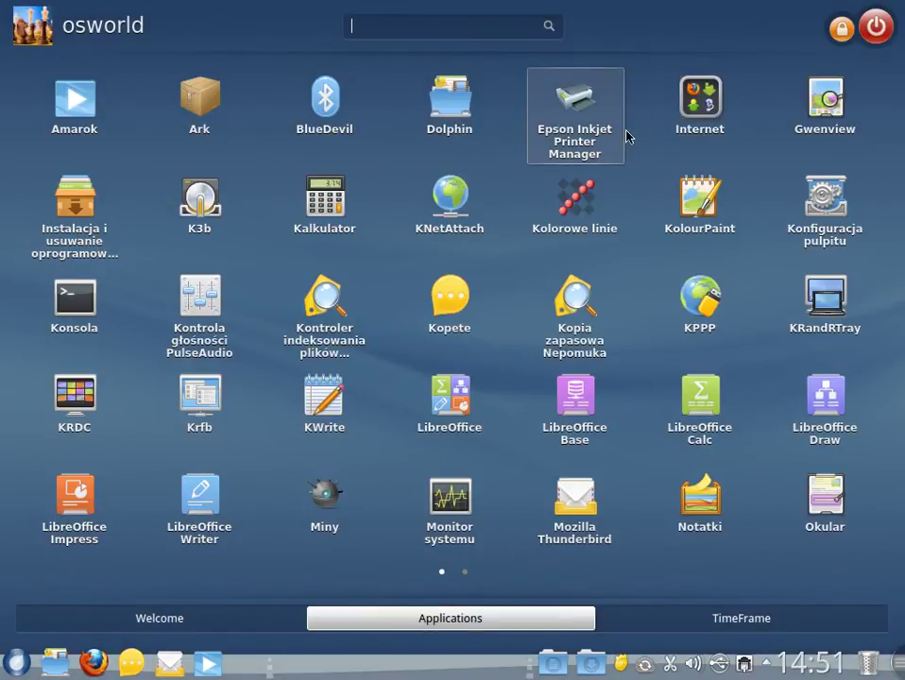
{"action": "left_click", "coordinate": [698, 95]}
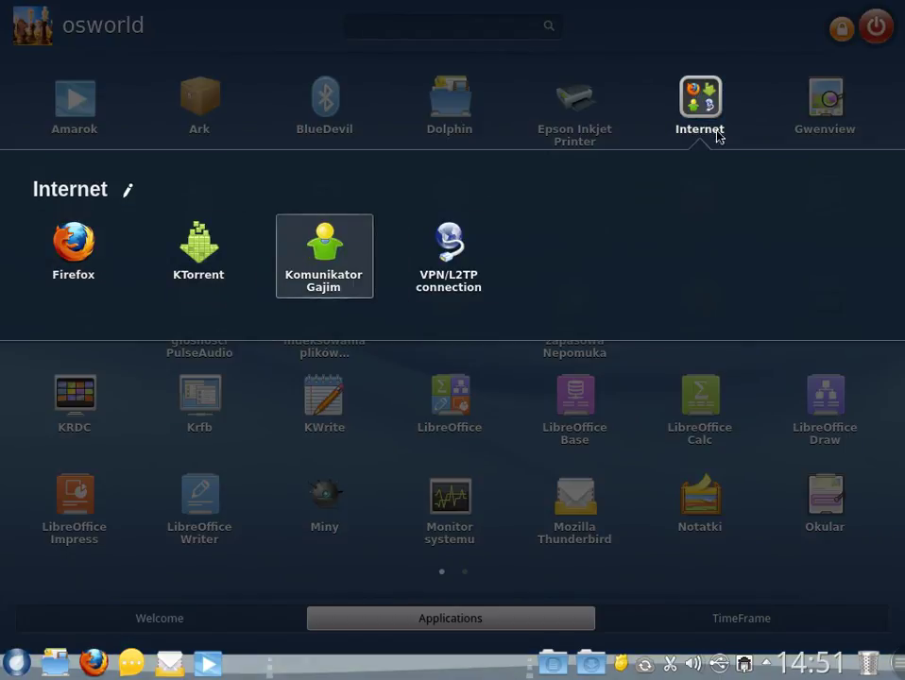
- Move KolourPaint beside Kopia zapasowa Nepomuka, group KWrite with LibreOffice Writer, and add Thunderbird to Internet
{"action": "left_click", "coordinate": [715, 132]}
{"action": "left_click_drag", "start_coordinate": [701, 207], "coordinate": [461, 302]}
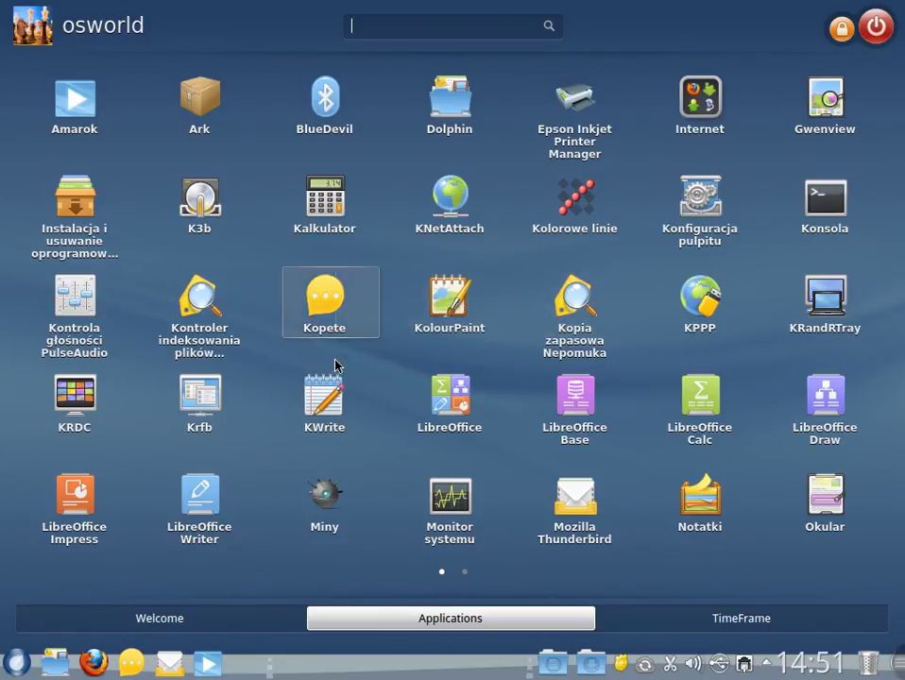
{"action": "left_click_drag", "start_coordinate": [332, 419], "coordinate": [121, 521]}
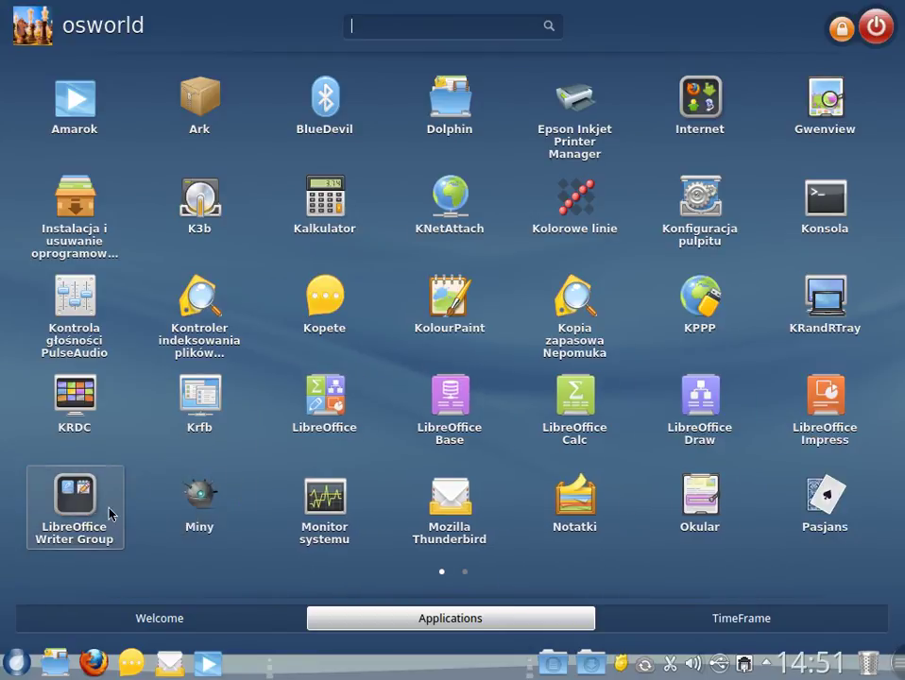
{"action": "left_click_drag", "start_coordinate": [407, 415], "coordinate": [68, 513]}
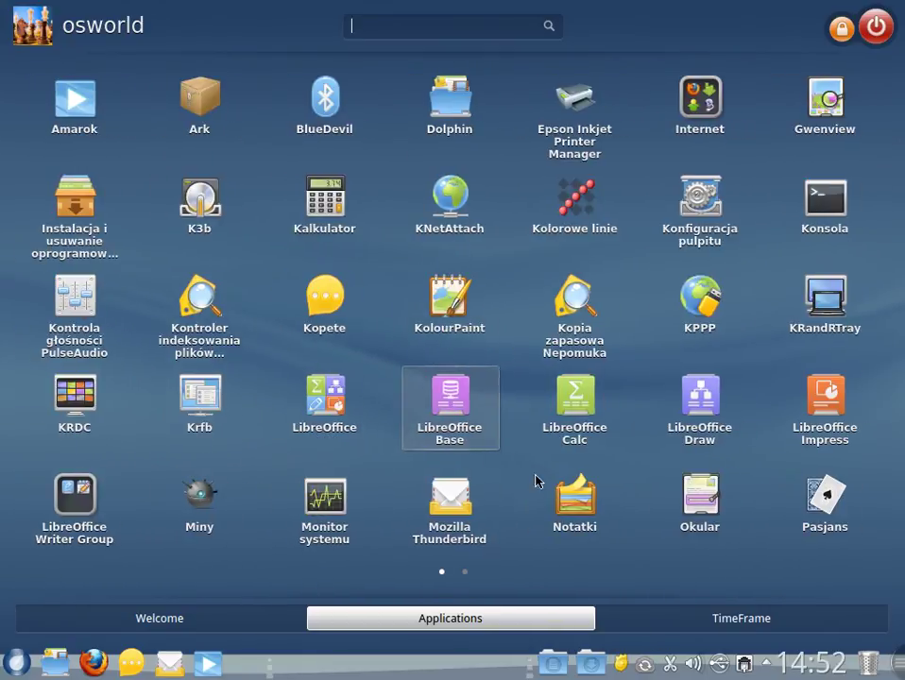
{"action": "left_click_drag", "start_coordinate": [451, 493], "coordinate": [699, 96]}
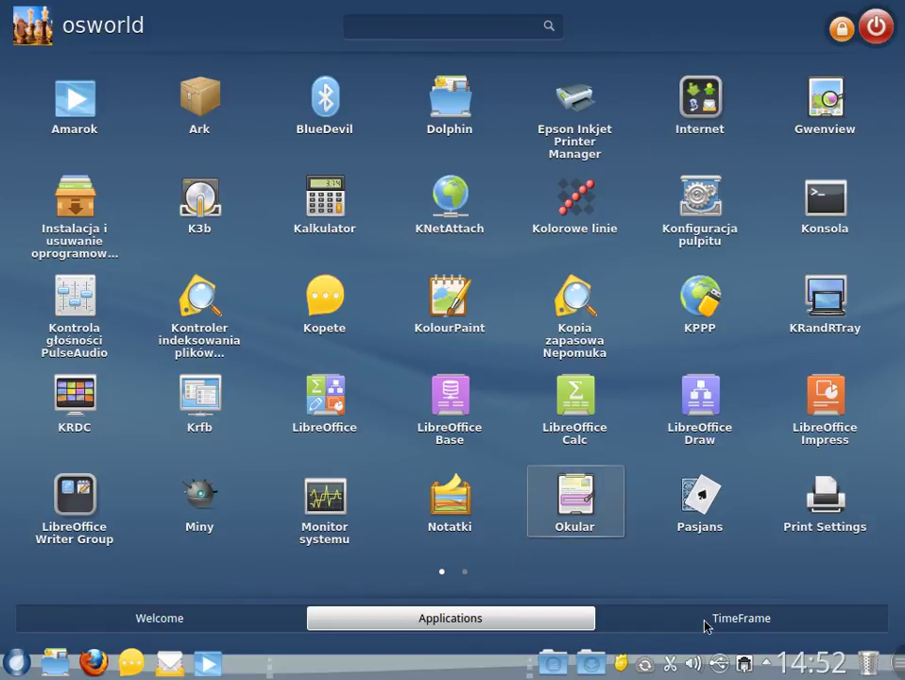
- Show the TimeFrame My Local Documents timeline and briefly open 1024x768_osworld.png in Gwenview
{"action": "left_click", "coordinate": [705, 618]}
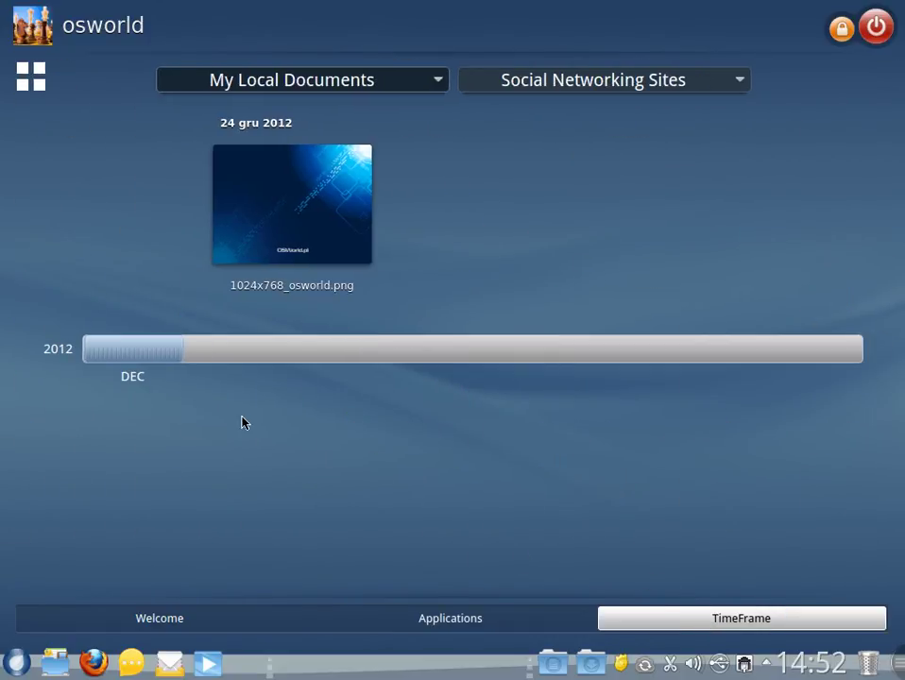
{"action": "left_click", "coordinate": [577, 85]}
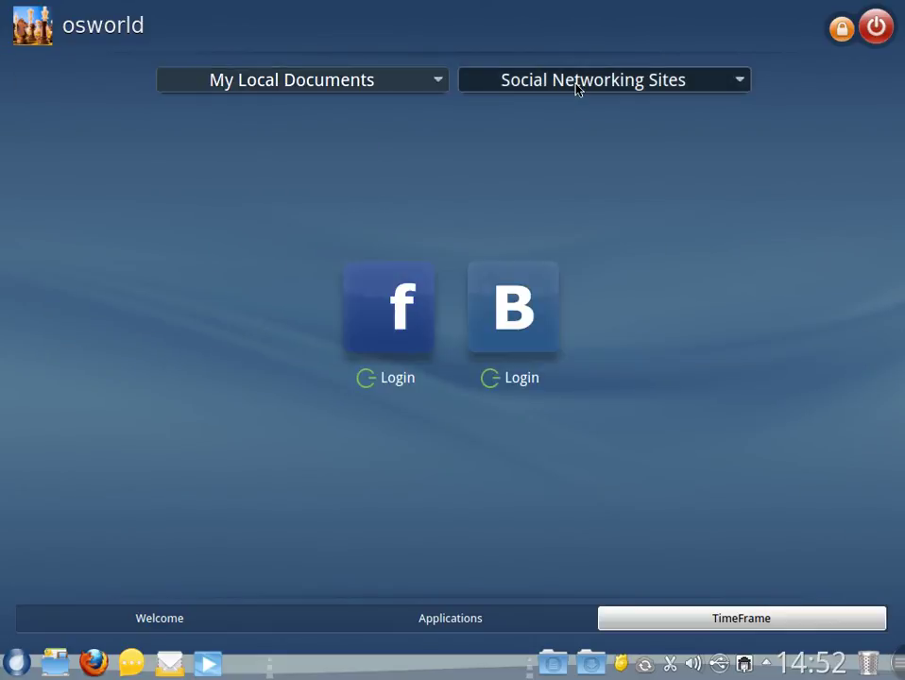
{"action": "left_click", "coordinate": [383, 91]}
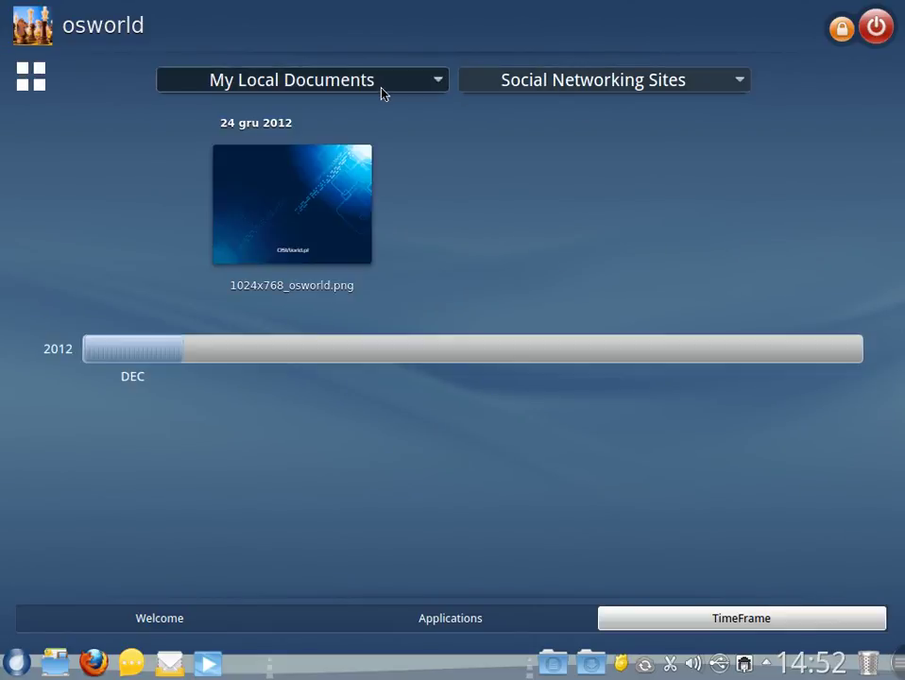
{"action": "left_click_drag", "start_coordinate": [304, 188], "coordinate": [691, 323]}
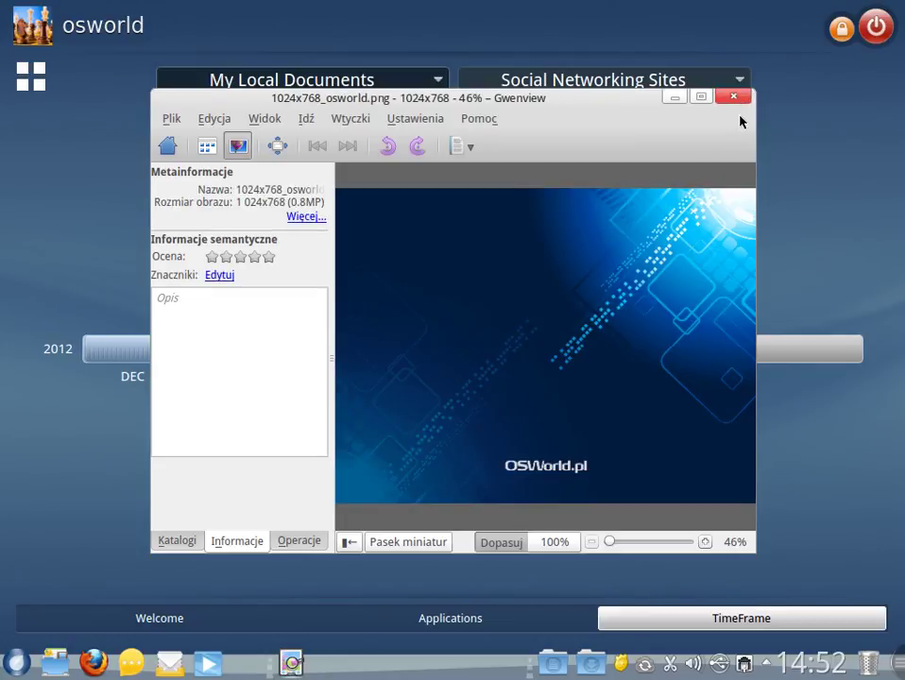
{"action": "left_click", "coordinate": [736, 98]}
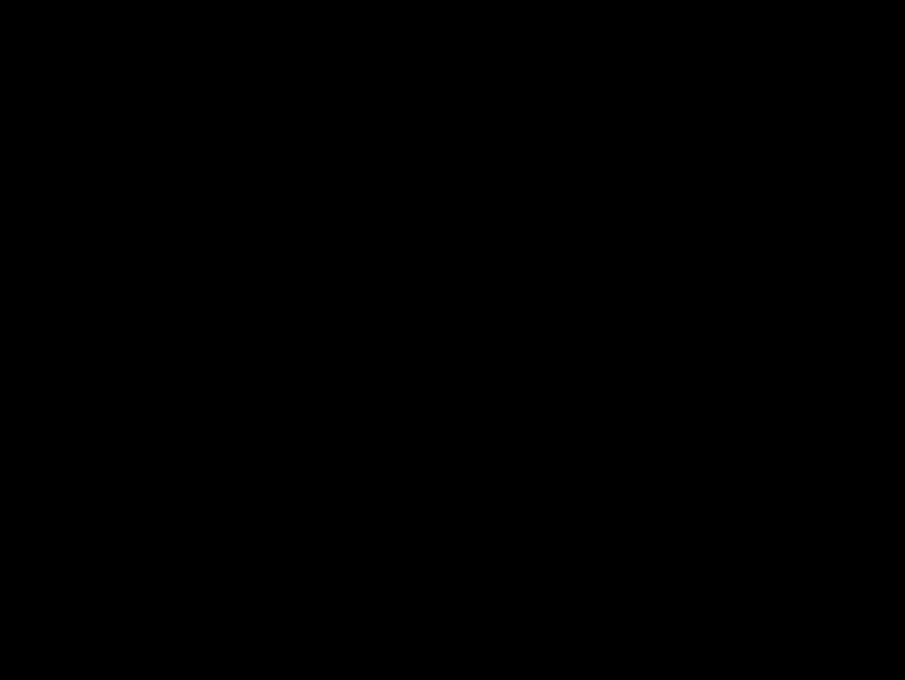
- Enter the account password in the Hasło field to unlock the session
{"action": "mouse_move", "coordinate": [501, 394]}
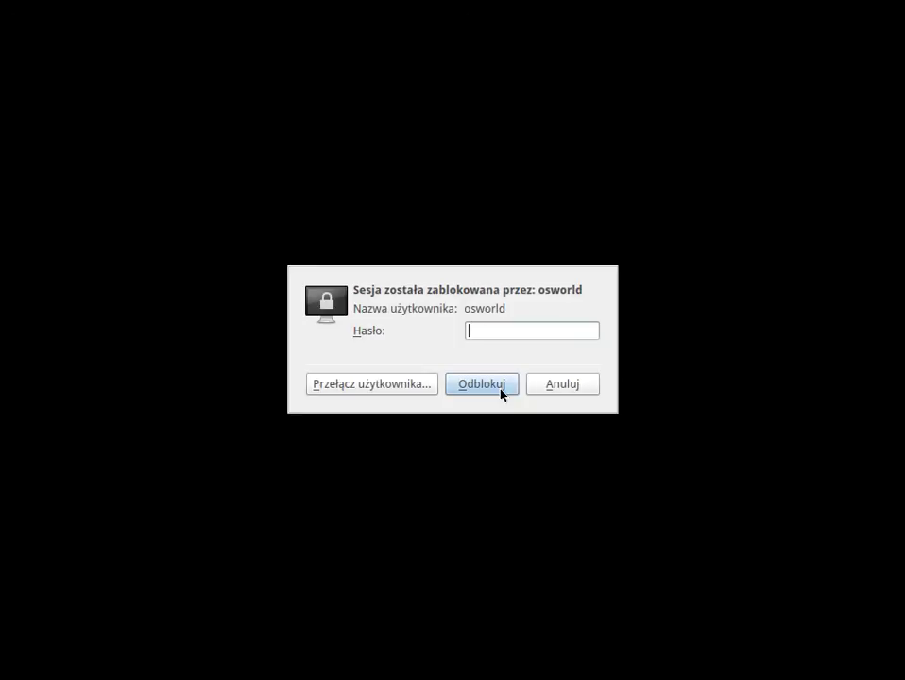
{"action": "type", "text": "osworld"}
{"action": "key", "text": "Return"}
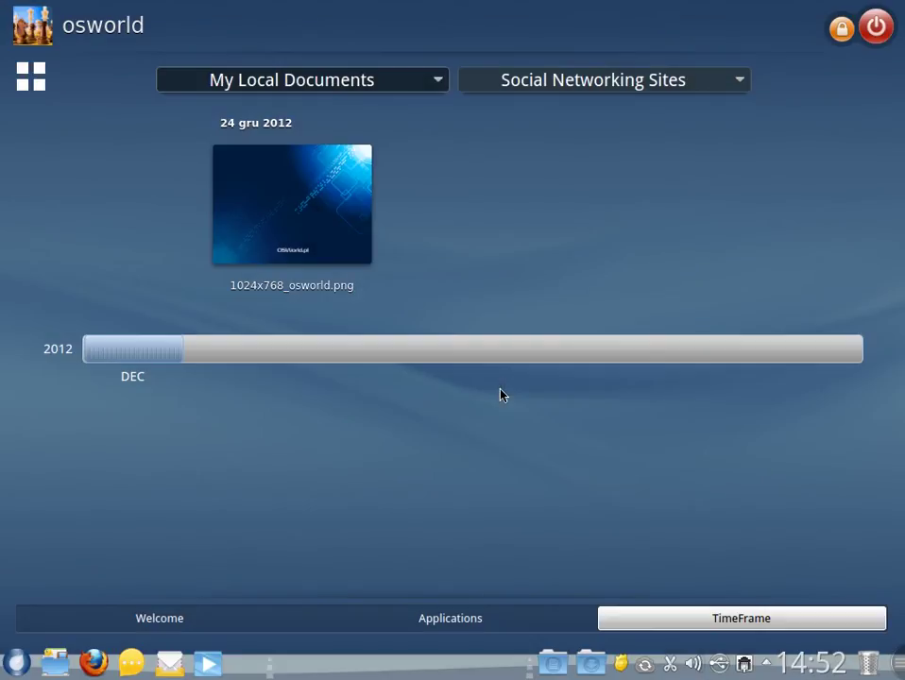